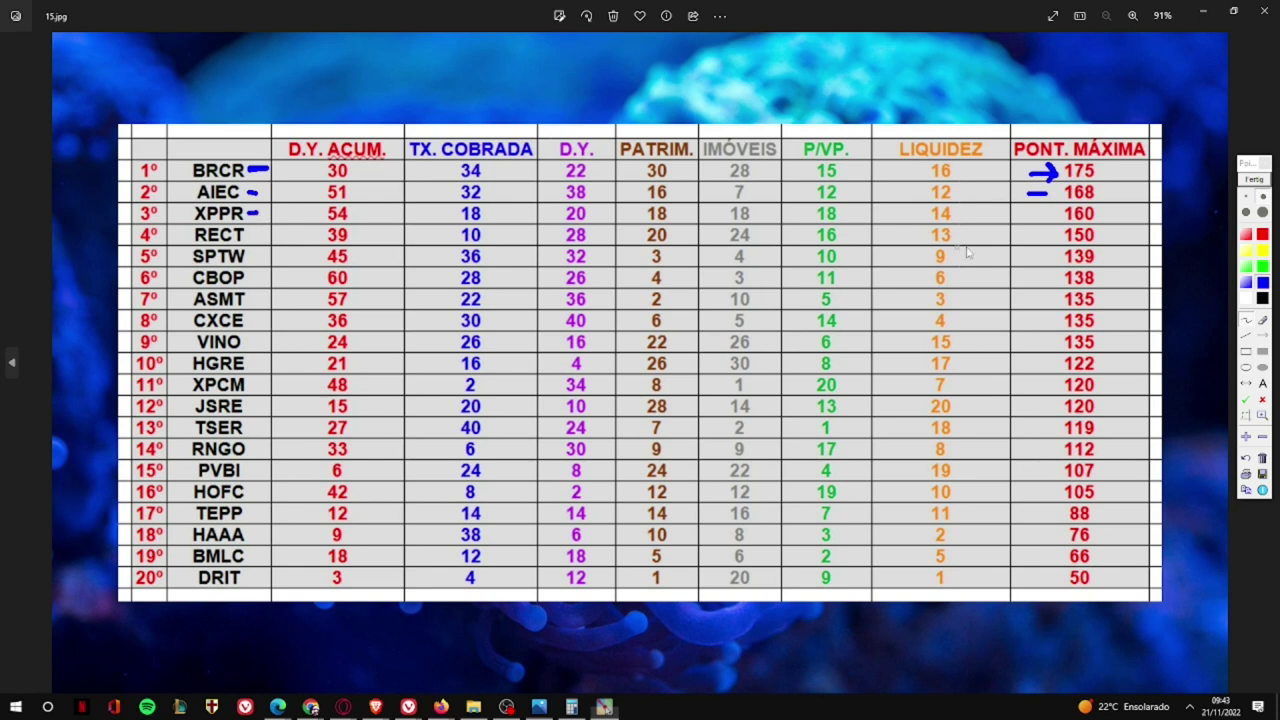
# - Mark the XPPR score and the tickers and scores of RECT, SPTW and CBOP with short blue dashes
pyautogui.moveTo(1036, 213); pyautogui.dragTo(1054, 213)
pyautogui.moveTo(248, 232); pyautogui.dragTo(262, 231)
pyautogui.moveTo(1038, 234); pyautogui.dragTo(1054, 234)
pyautogui.moveTo(244, 257); pyautogui.dragTo(258, 257)
pyautogui.moveTo(1045, 257); pyautogui.dragTo(1058, 257)
pyautogui.moveTo(243, 277); pyautogui.dragTo(258, 279)
pyautogui.moveTo(1040, 279); pyautogui.dragTo(1052, 280)
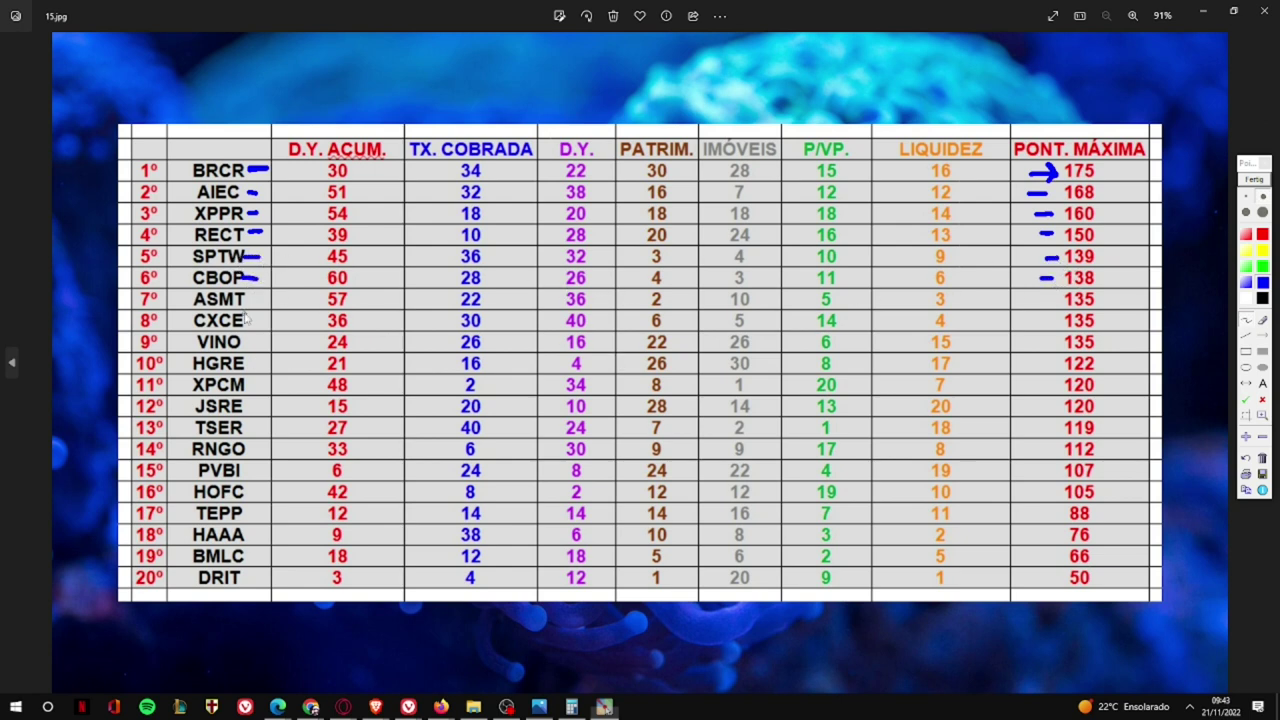
# - Mark the ASMT, CXCE and VINO tickers and scores with blue dashes, adding a blue cross beside the 9º rank
pyautogui.moveTo(248, 304)
pyautogui.mouseDown()
pyautogui.moveTo(269, 295)
pyautogui.moveTo(268, 341)
pyautogui.mouseUp()
pyautogui.moveTo(158, 343); pyautogui.dragTo(170, 350)
pyautogui.moveTo(1040, 291)
pyautogui.mouseDown()
pyautogui.moveTo(1058, 300)
pyautogui.moveTo(1064, 344)
pyautogui.mouseUp()
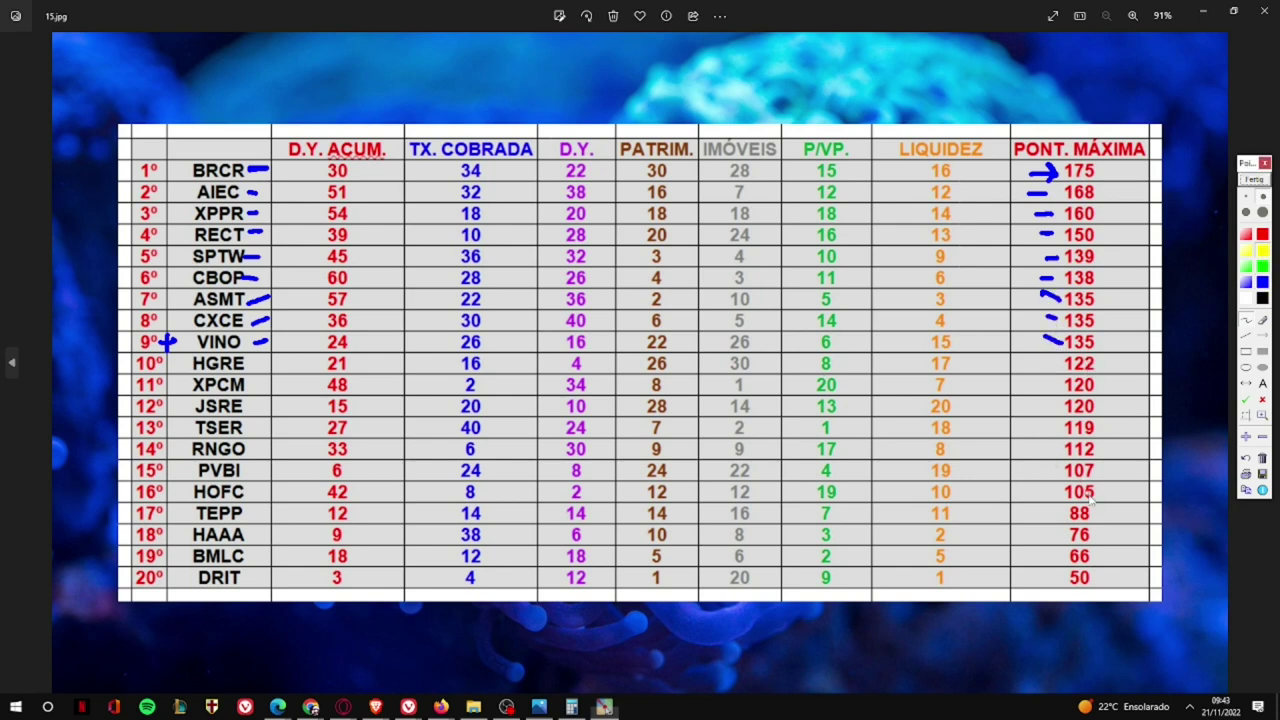
# - Underline the 105 score in yellow with a downward arrow beside it, and dash the TEPP to DRIT tickers in yellow
pyautogui.moveTo(1054, 501)
pyautogui.mouseDown()
pyautogui.moveTo(1098, 500)
pyautogui.moveTo(983, 516)
pyautogui.moveTo(985, 536)
pyautogui.moveTo(993, 526)
pyautogui.mouseUp()
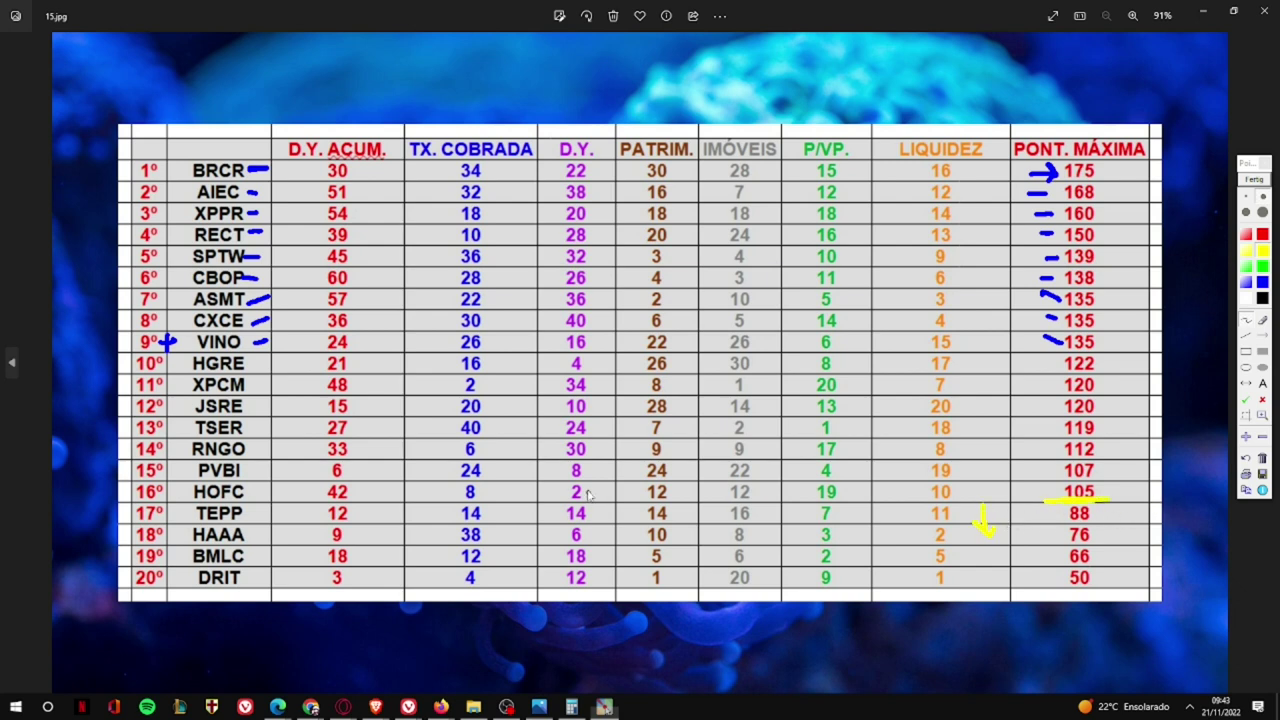
pyautogui.moveTo(250, 512)
pyautogui.mouseDown()
pyautogui.moveTo(265, 511)
pyautogui.moveTo(267, 578)
pyautogui.mouseUp()
# - Mark the PVBI and HOFC tickers and all the scores from PVBI down to DRIT with green dashes
pyautogui.moveTo(248, 472); pyautogui.dragTo(267, 469)
pyautogui.moveTo(1095, 471); pyautogui.dragTo(1113, 472)
pyautogui.moveTo(246, 494); pyautogui.dragTo(264, 488)
pyautogui.moveTo(1095, 494)
pyautogui.mouseDown()
pyautogui.moveTo(1114, 491)
pyautogui.moveTo(1033, 519)
pyautogui.moveTo(1046, 553)
pyautogui.moveTo(1033, 578)
pyautogui.mouseUp()
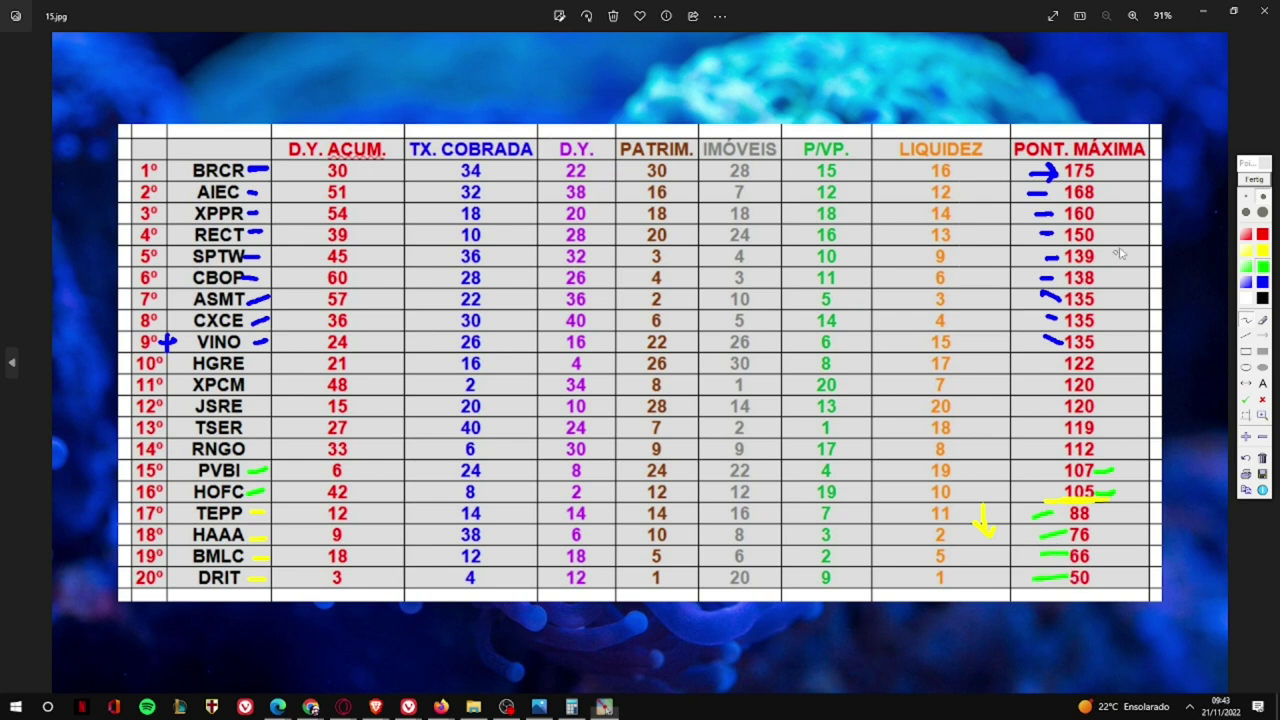
# - Clear the annotations, advance to image 16.jpg, and mark VINO and AIEC and their totals in yellow
pyautogui.click(1254, 186)
pyautogui.press('Right')
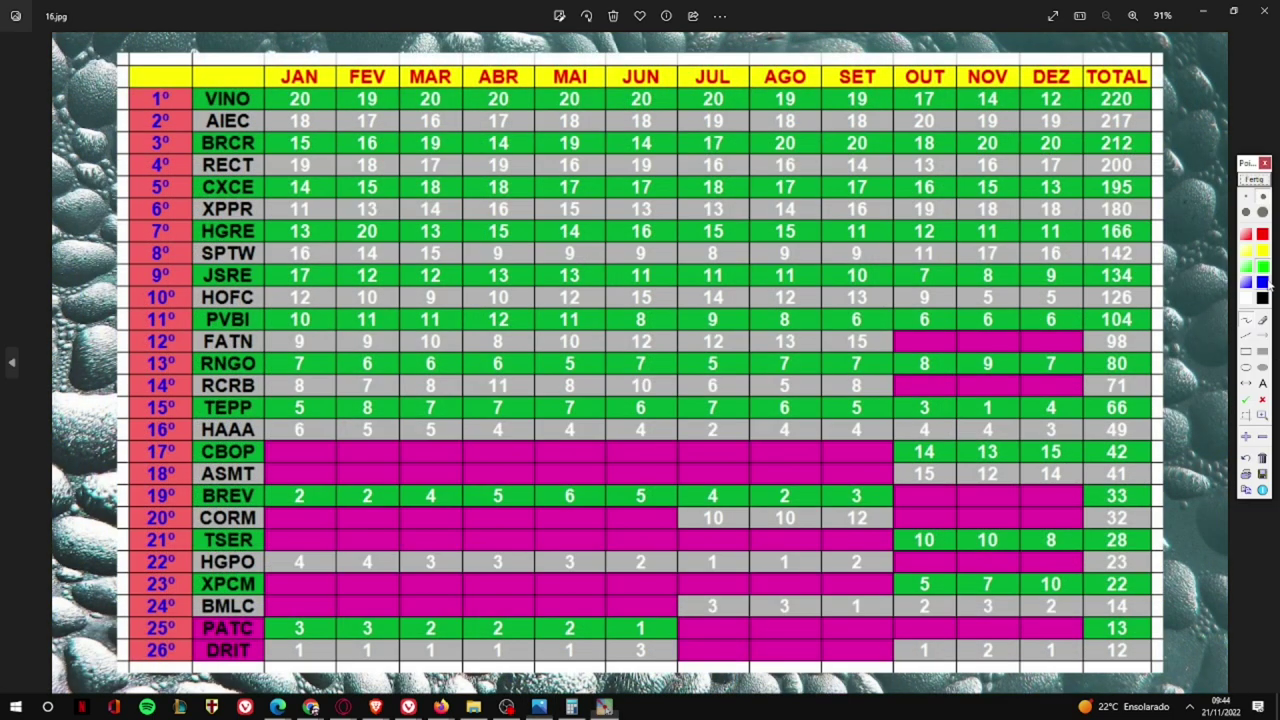
pyautogui.click(268, 98)
pyautogui.moveTo(1136, 106); pyautogui.dragTo(1140, 94)
pyautogui.click(264, 120)
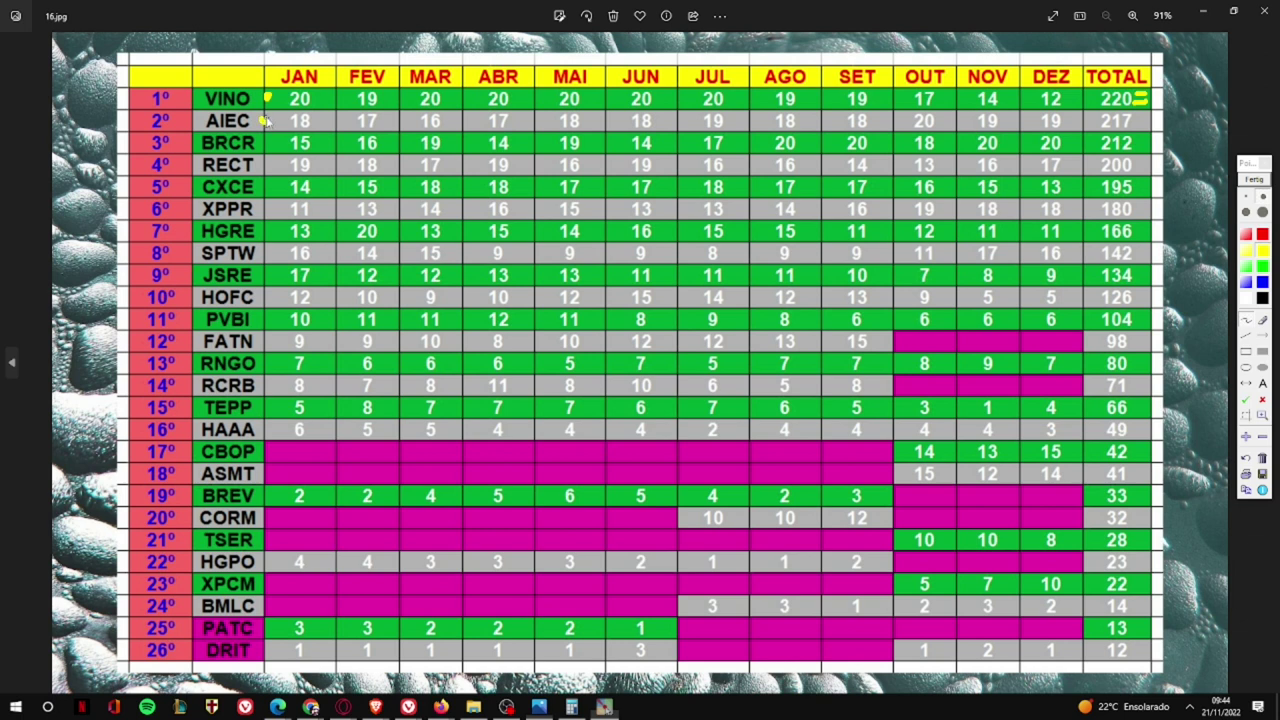
pyautogui.moveTo(1136, 124); pyautogui.dragTo(1148, 122)
# - Mark BRCR and RECT and their totals with blue strokes
pyautogui.click(1262, 266)
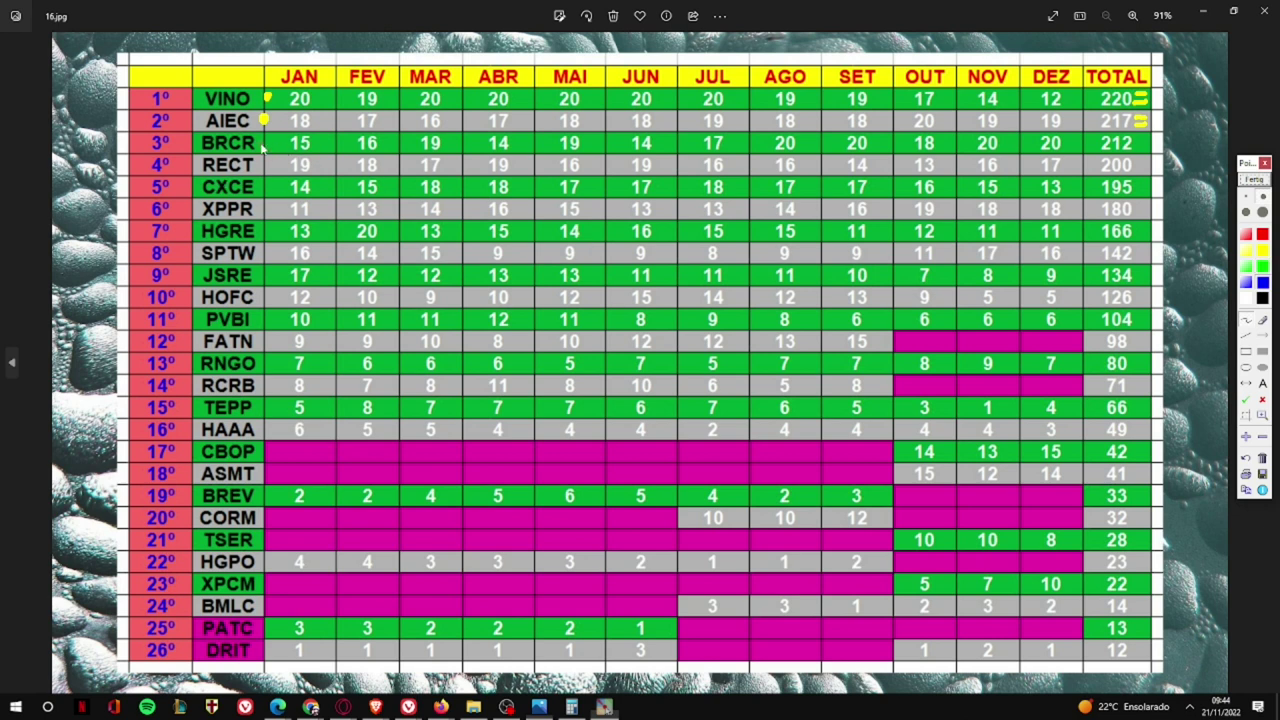
pyautogui.moveTo(261, 145); pyautogui.dragTo(284, 146)
pyautogui.moveTo(1145, 145); pyautogui.dragTo(1140, 141)
pyautogui.moveTo(260, 168); pyautogui.dragTo(282, 157)
pyautogui.moveTo(1140, 172); pyautogui.dragTo(1144, 167)
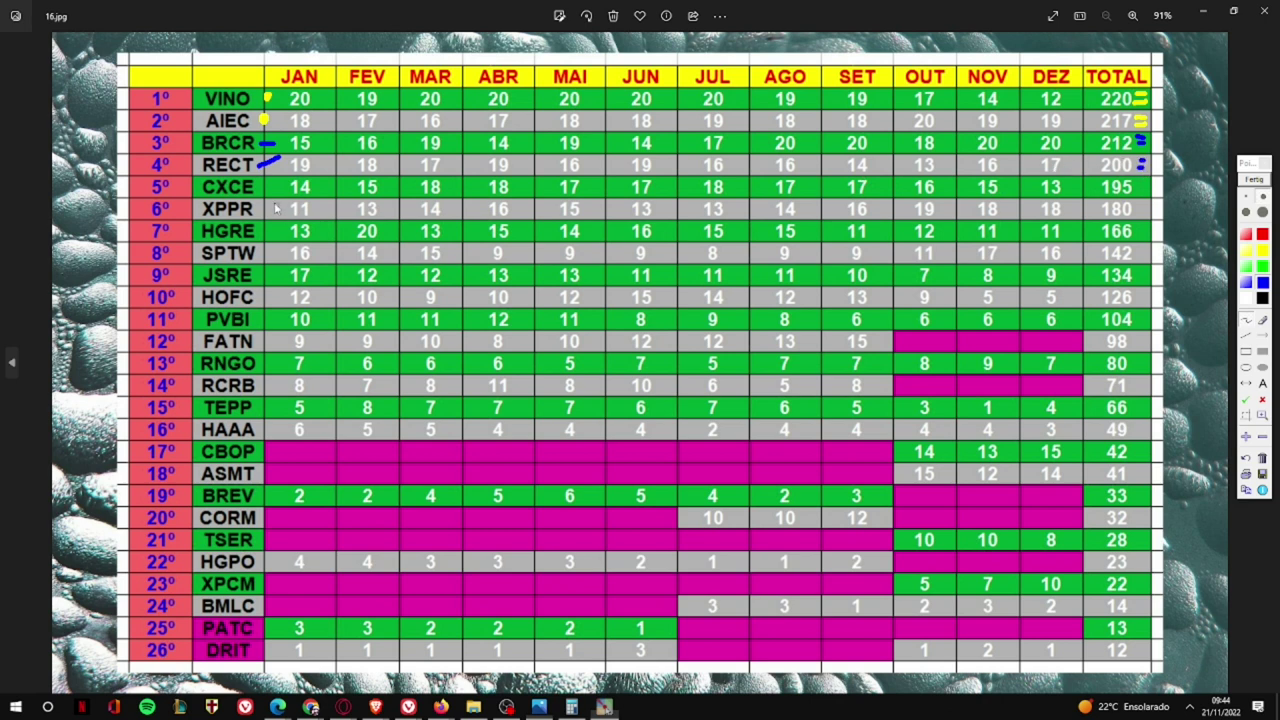
# - Mark CXCE, XPPR, HGRE and SPTW and their totals with blue strokes
pyautogui.moveTo(258, 192); pyautogui.dragTo(266, 180)
pyautogui.moveTo(1136, 190); pyautogui.dragTo(1146, 183)
pyautogui.moveTo(258, 213); pyautogui.dragTo(275, 206)
pyautogui.moveTo(1137, 212); pyautogui.dragTo(1149, 208)
pyautogui.moveTo(260, 231); pyautogui.dragTo(277, 225)
pyautogui.moveTo(1138, 234); pyautogui.dragTo(1150, 229)
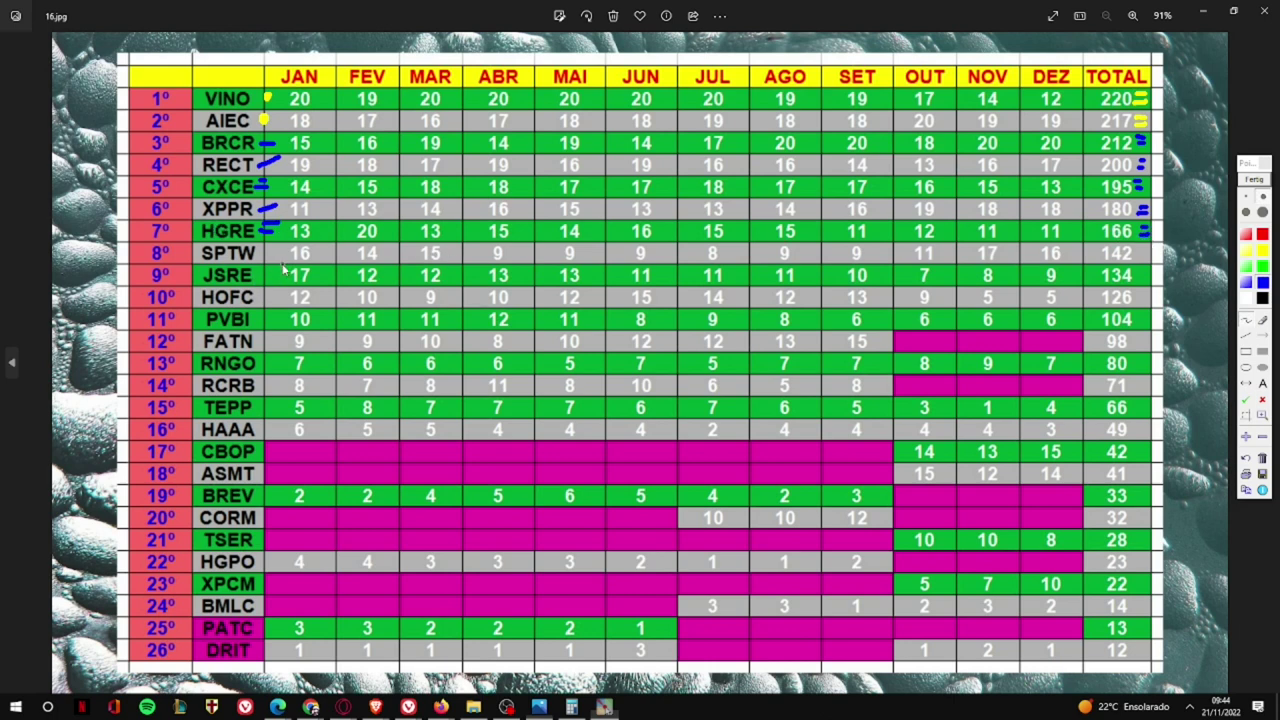
pyautogui.moveTo(261, 254); pyautogui.dragTo(269, 254)
pyautogui.moveTo(1140, 255); pyautogui.dragTo(1148, 253)
# - Draw black crosses beside the January values of VINO and AIEC, and a black dash beside the 1º rank
pyautogui.click(1262, 296)
pyautogui.moveTo(318, 103)
pyautogui.mouseDown()
pyautogui.moveTo(330, 92)
pyautogui.moveTo(332, 106)
pyautogui.mouseUp()
pyautogui.moveTo(172, 98); pyautogui.dragTo(186, 98)
pyautogui.moveTo(335, 112)
pyautogui.mouseDown()
pyautogui.moveTo(319, 128)
pyautogui.moveTo(335, 128)
pyautogui.mouseUp()
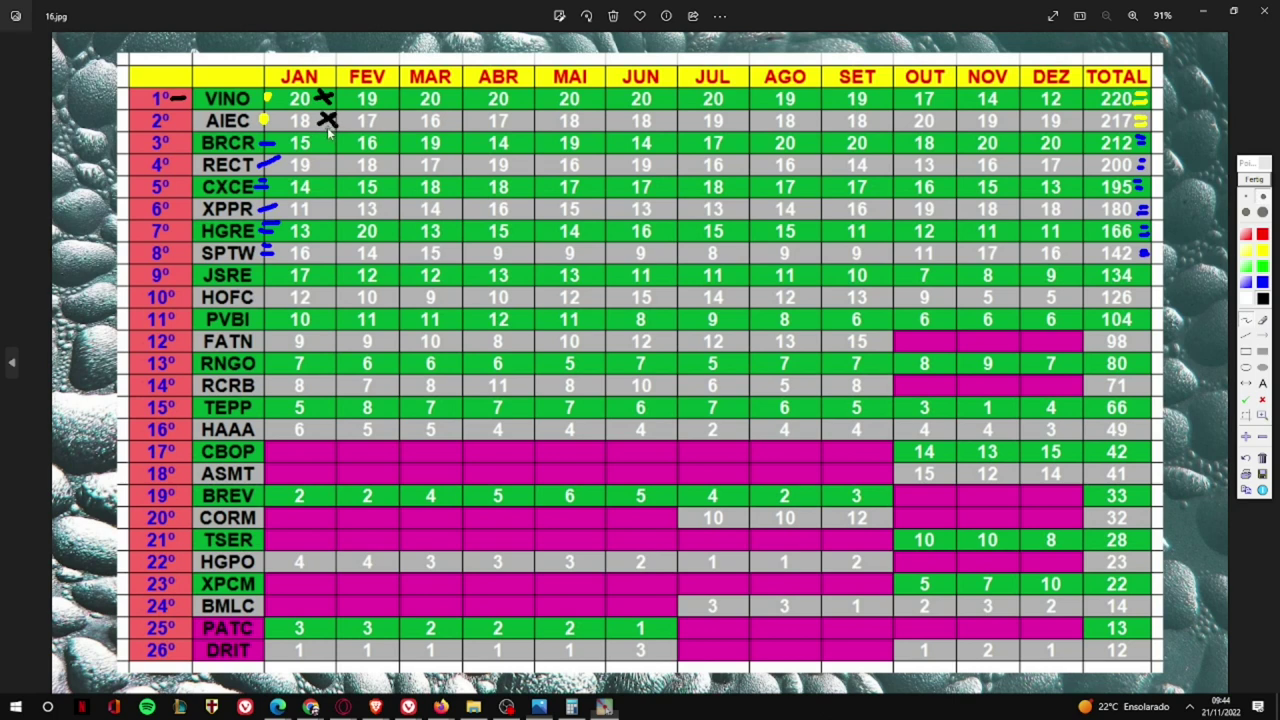
# - Cross out ranks 3º, 5º and 6º in black, and mark the January values of BRCR and RECT
pyautogui.moveTo(141, 148)
pyautogui.mouseDown()
pyautogui.moveTo(176, 134)
pyautogui.moveTo(177, 153)
pyautogui.mouseUp()
pyautogui.click(323, 144)
pyautogui.moveTo(278, 167); pyautogui.dragTo(323, 168)
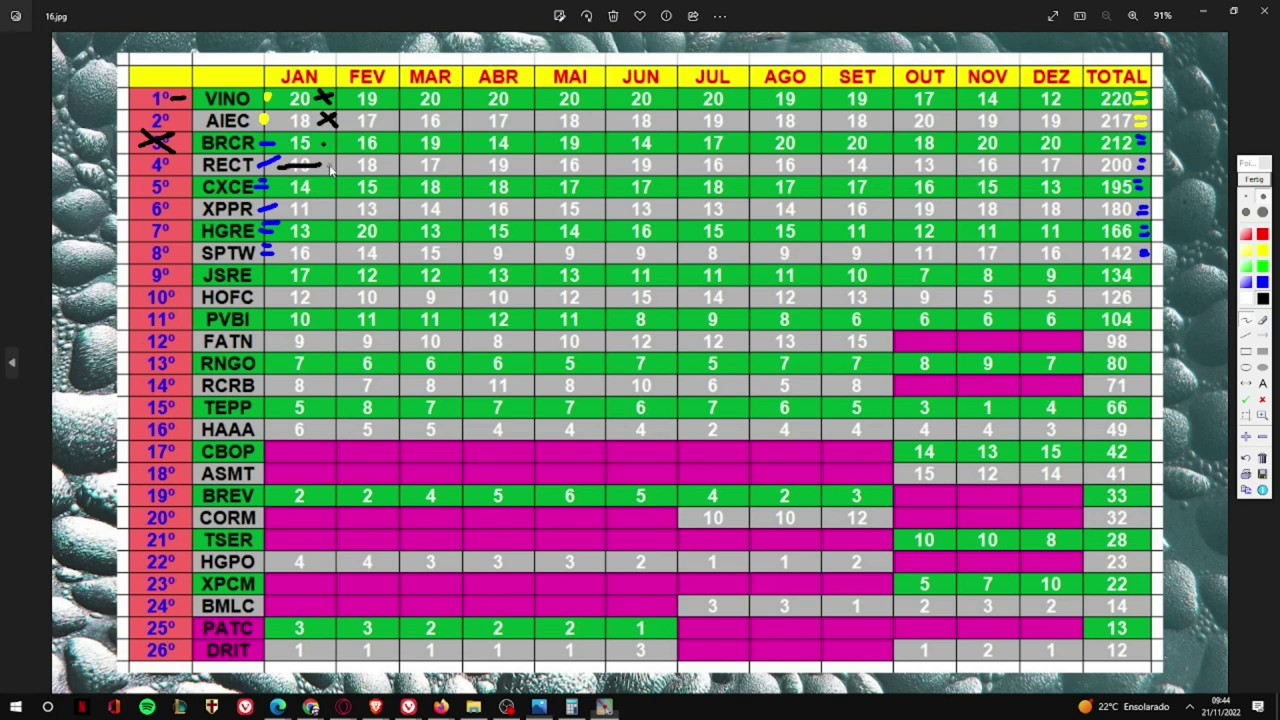
pyautogui.click(329, 164)
pyautogui.moveTo(145, 174); pyautogui.dragTo(179, 194)
pyautogui.moveTo(178, 174)
pyautogui.mouseDown()
pyautogui.moveTo(146, 195)
pyautogui.moveTo(168, 213)
pyautogui.mouseUp()
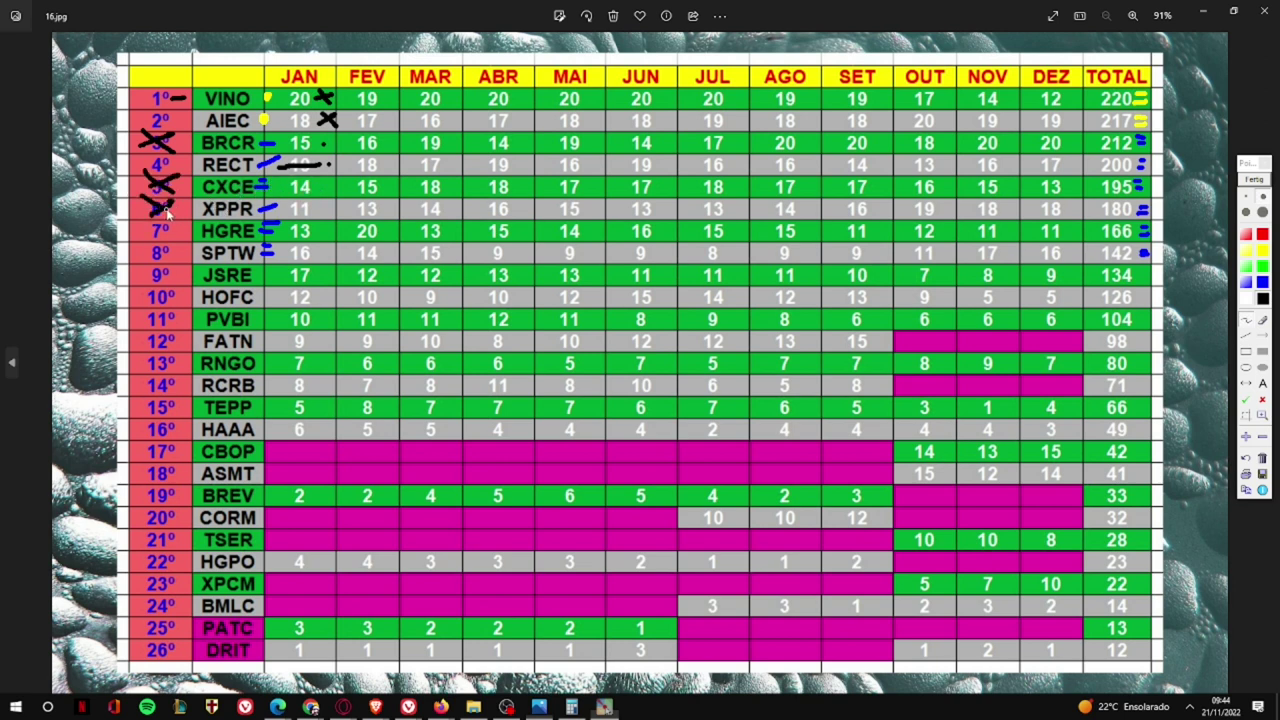
# - Draw a black cross beside HGRE's January value, then cross out the 8º rank and strike through SPTW's January value
pyautogui.click(322, 232)
pyautogui.moveTo(321, 222); pyautogui.dragTo(333, 237)
pyautogui.moveTo(333, 222); pyautogui.dragTo(322, 236)
pyautogui.moveTo(138, 244)
pyautogui.mouseDown()
pyautogui.moveTo(174, 268)
pyautogui.moveTo(142, 272)
pyautogui.mouseUp()
pyautogui.moveTo(283, 256); pyautogui.dragTo(319, 256)
# - Mark HAAA, FATN and RCRB in yellow beside their tickers and totals, including HAAA's 16º rank
pyautogui.click(1263, 253)
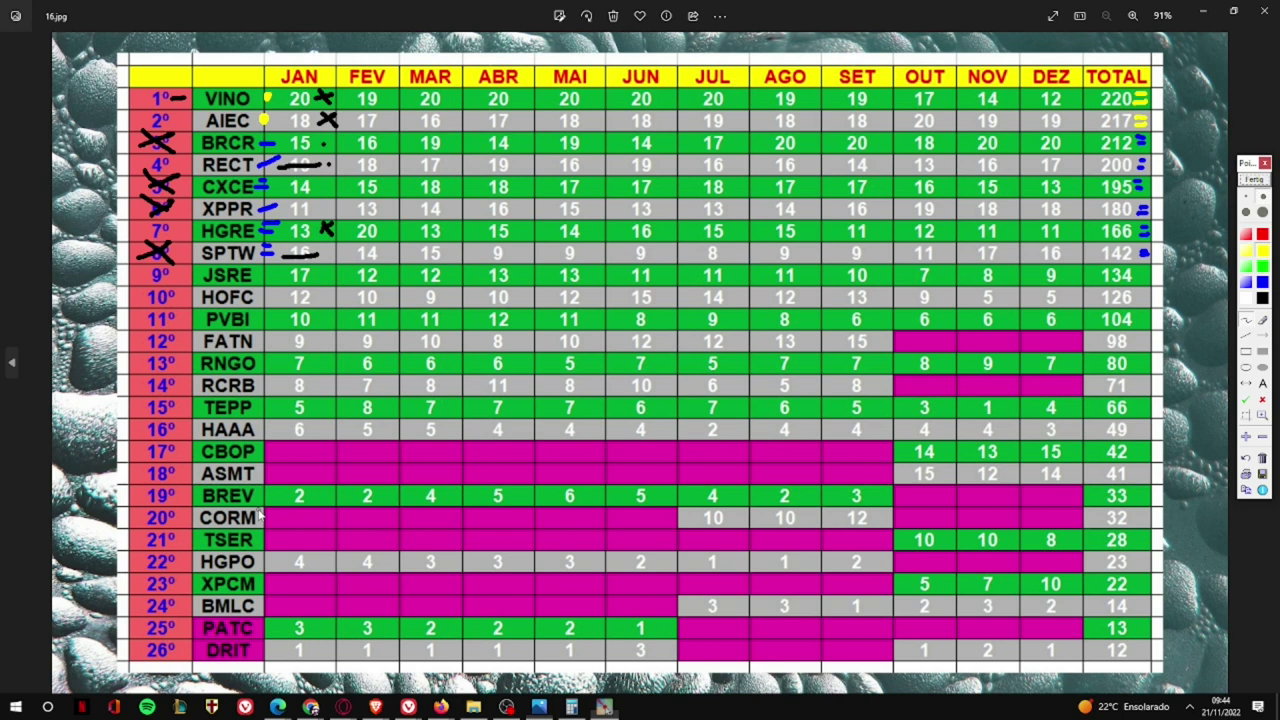
pyautogui.moveTo(258, 430); pyautogui.dragTo(262, 434)
pyautogui.moveTo(138, 432); pyautogui.dragTo(136, 426)
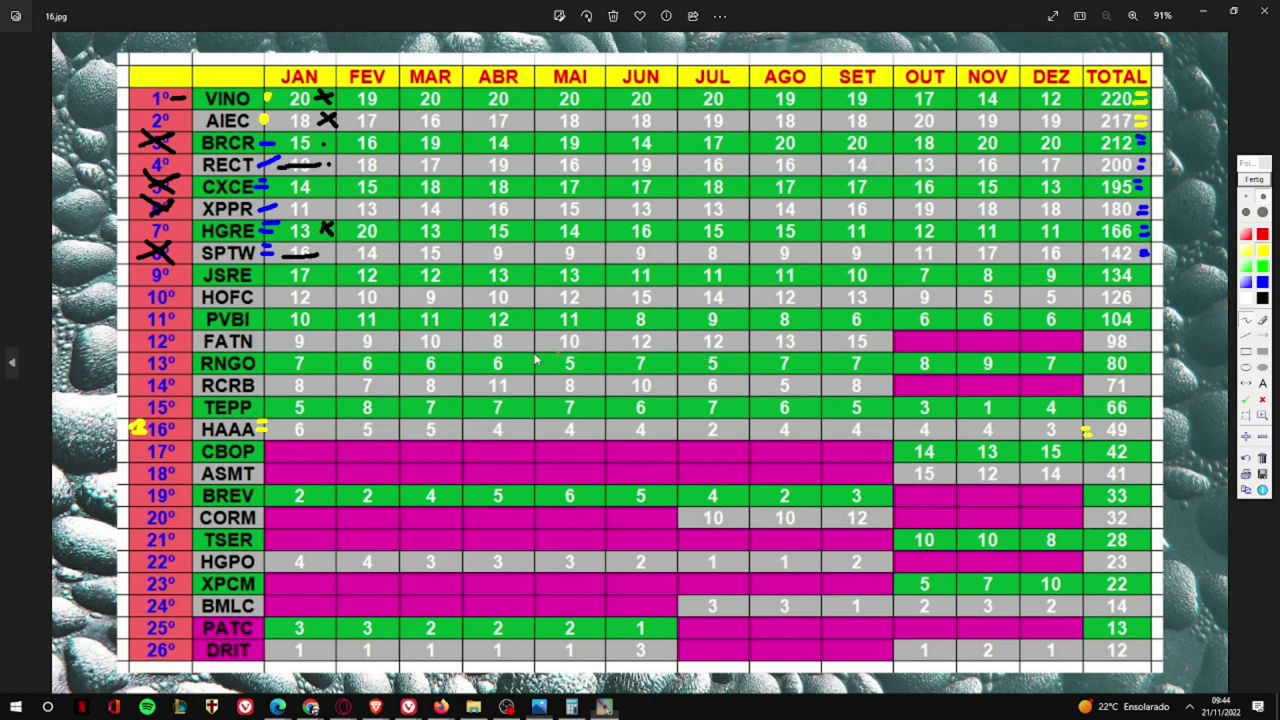
pyautogui.moveTo(257, 344); pyautogui.dragTo(276, 340)
pyautogui.moveTo(260, 388); pyautogui.dragTo(278, 384)
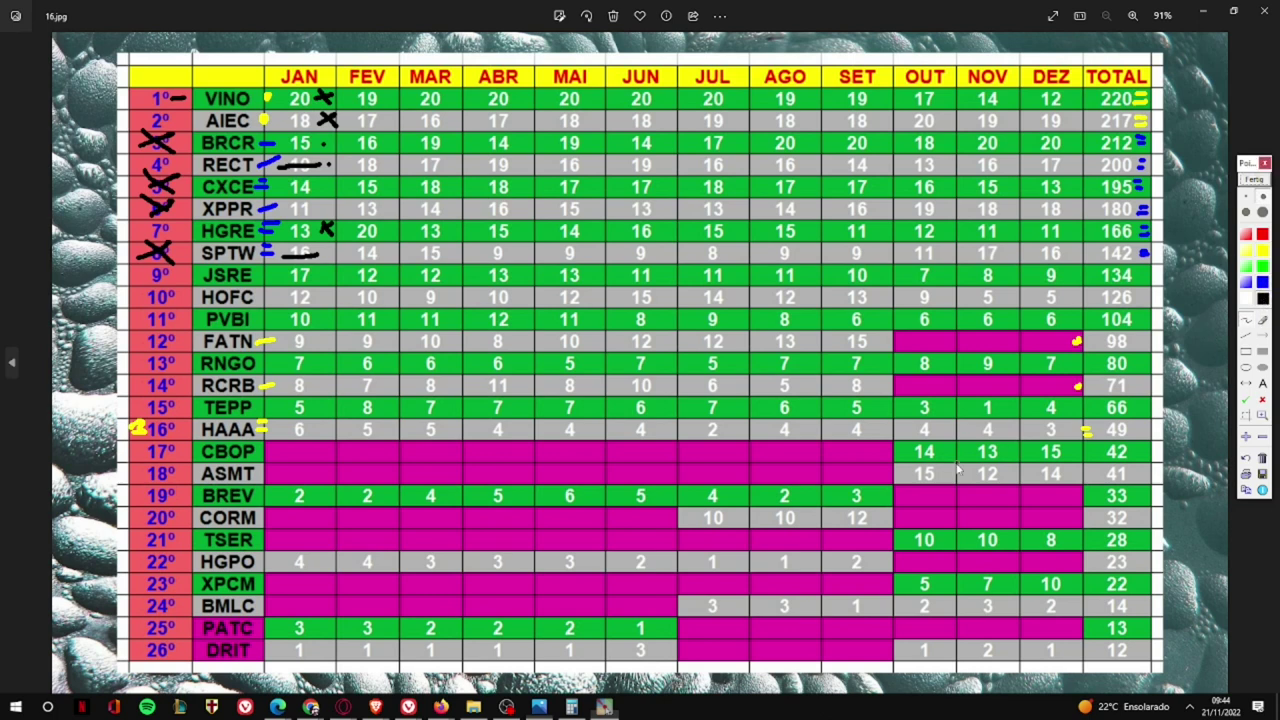
# - Mark the CBOP and ASMT tickers in black and draw black arrows pointing to their totals
pyautogui.moveTo(261, 447); pyautogui.dragTo(274, 455)
pyautogui.moveTo(1086, 453)
pyautogui.mouseDown()
pyautogui.moveTo(1075, 452)
pyautogui.moveTo(1092, 452)
pyautogui.mouseUp()
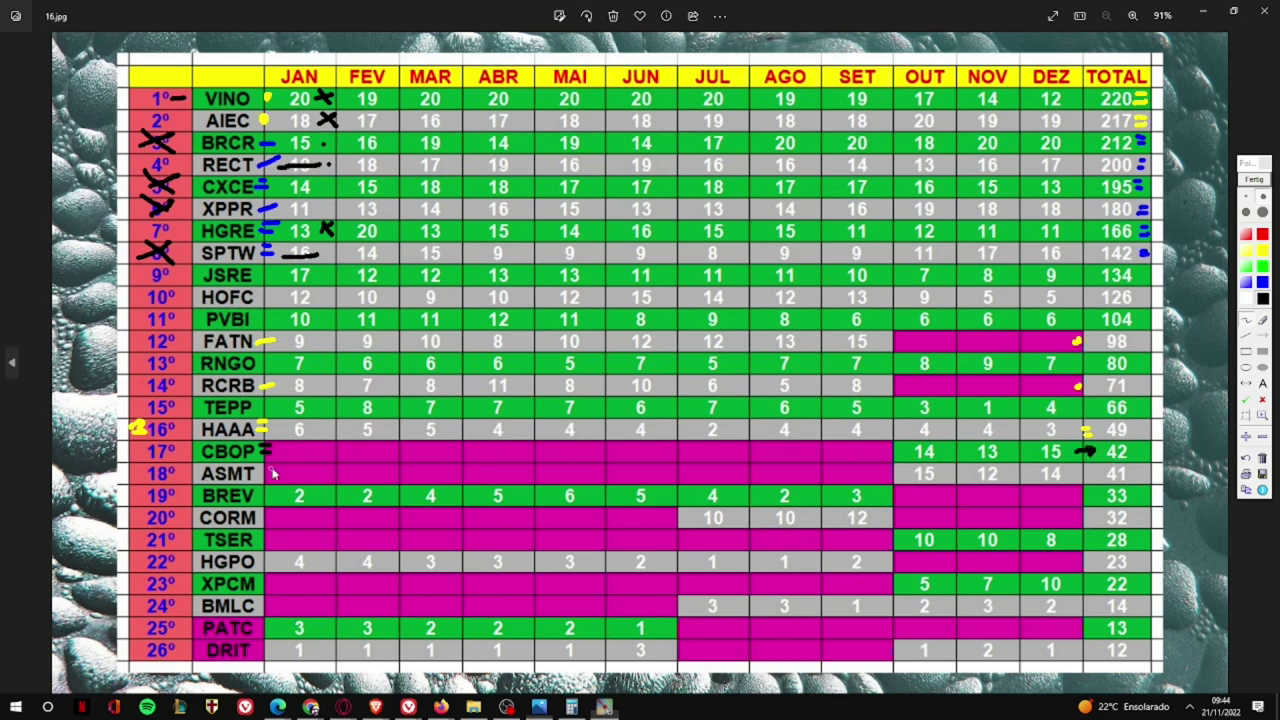
pyautogui.moveTo(252, 474); pyautogui.dragTo(266, 474)
pyautogui.moveTo(1076, 472)
pyautogui.mouseDown()
pyautogui.moveTo(1092, 470)
pyautogui.moveTo(1088, 490)
pyautogui.mouseUp()
# - Scribble black lines through the blank magenta month cells of CBOP/ASMT, FATN, RCRB, CORM/TSER and the bottom rows
pyautogui.moveTo(294, 457)
pyautogui.mouseDown()
pyautogui.moveTo(543, 452)
pyautogui.moveTo(622, 471)
pyautogui.moveTo(787, 451)
pyautogui.moveTo(862, 461)
pyautogui.mouseUp()
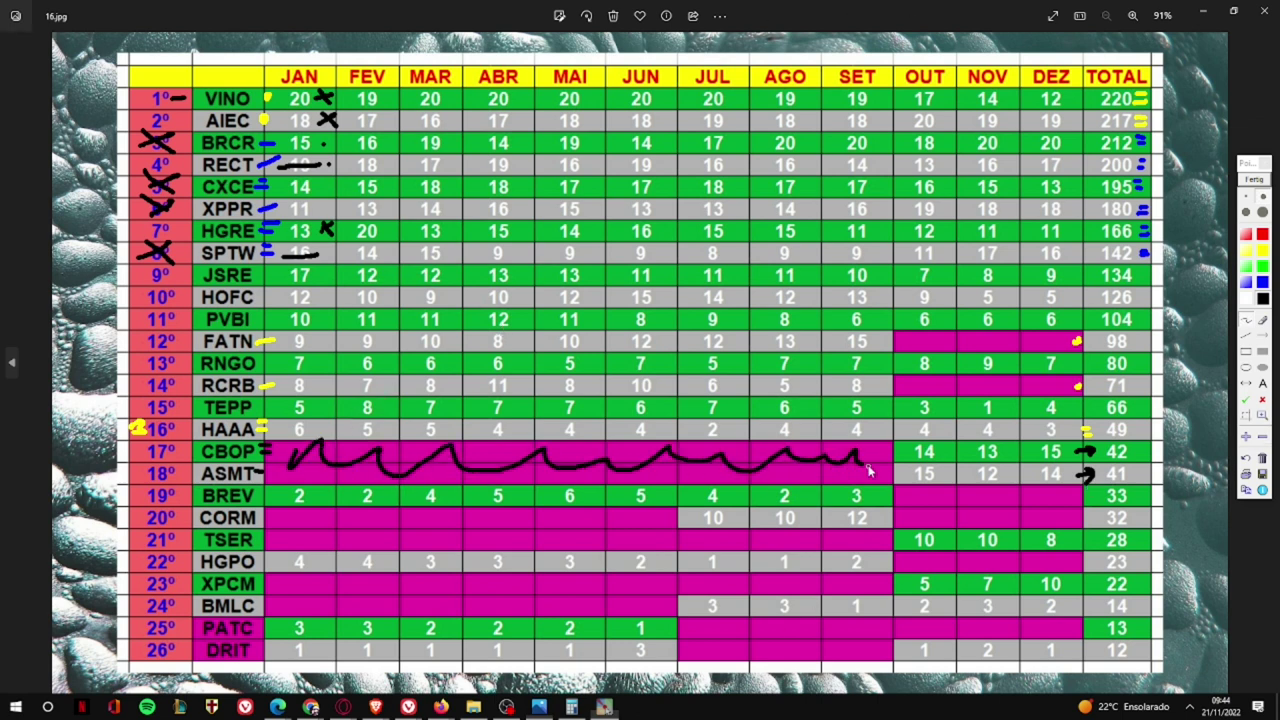
pyautogui.moveTo(914, 337); pyautogui.dragTo(1060, 346)
pyautogui.moveTo(900, 386); pyautogui.dragTo(1062, 388)
pyautogui.moveTo(268, 516)
pyautogui.mouseDown()
pyautogui.moveTo(316, 548)
pyautogui.moveTo(672, 524)
pyautogui.mouseUp()
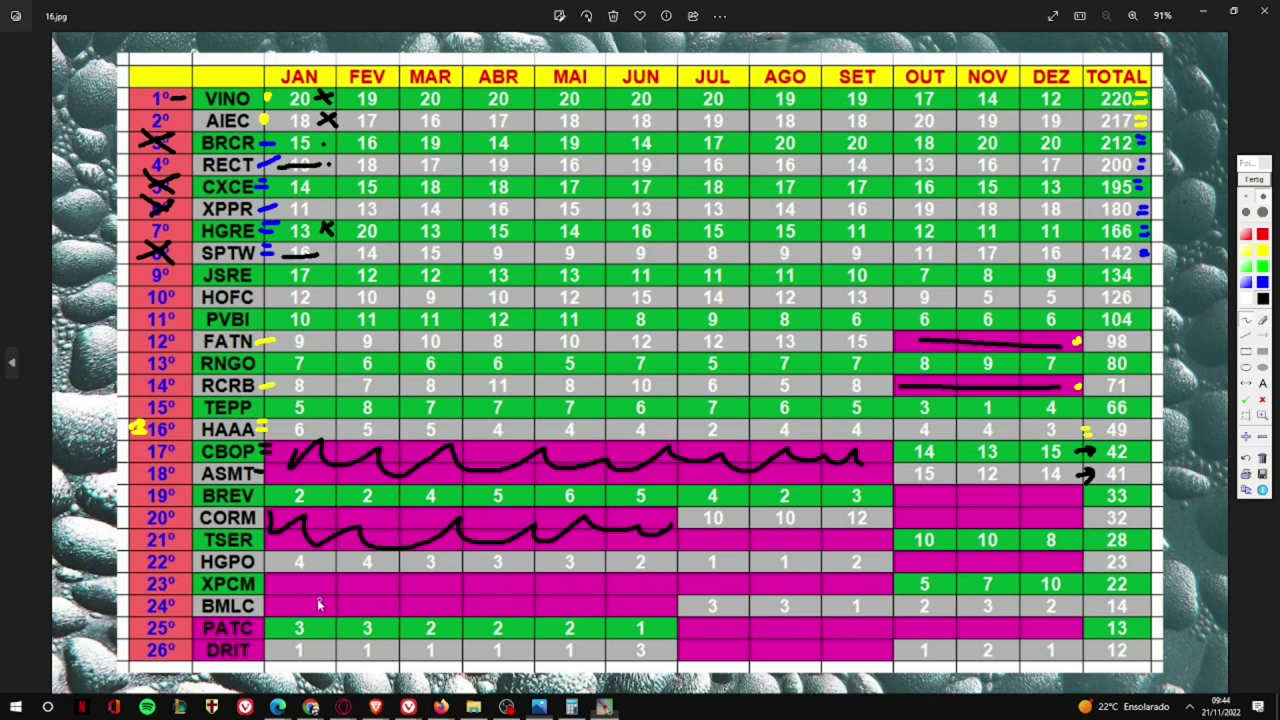
pyautogui.moveTo(298, 600)
pyautogui.mouseDown()
pyautogui.moveTo(542, 606)
pyautogui.moveTo(631, 599)
pyautogui.moveTo(782, 644)
pyautogui.moveTo(868, 645)
pyautogui.mouseUp()
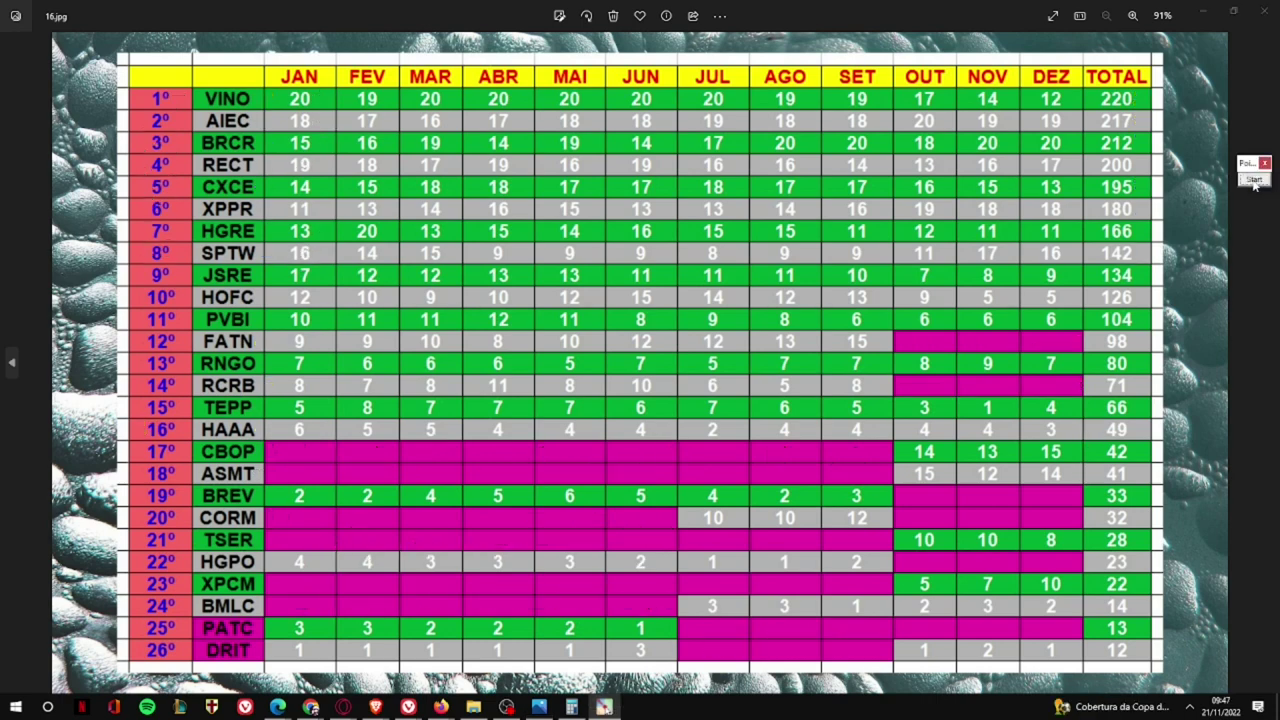
# - Show the unannotated 16.jpg ranking table in full screen
pyautogui.click(1053, 15)
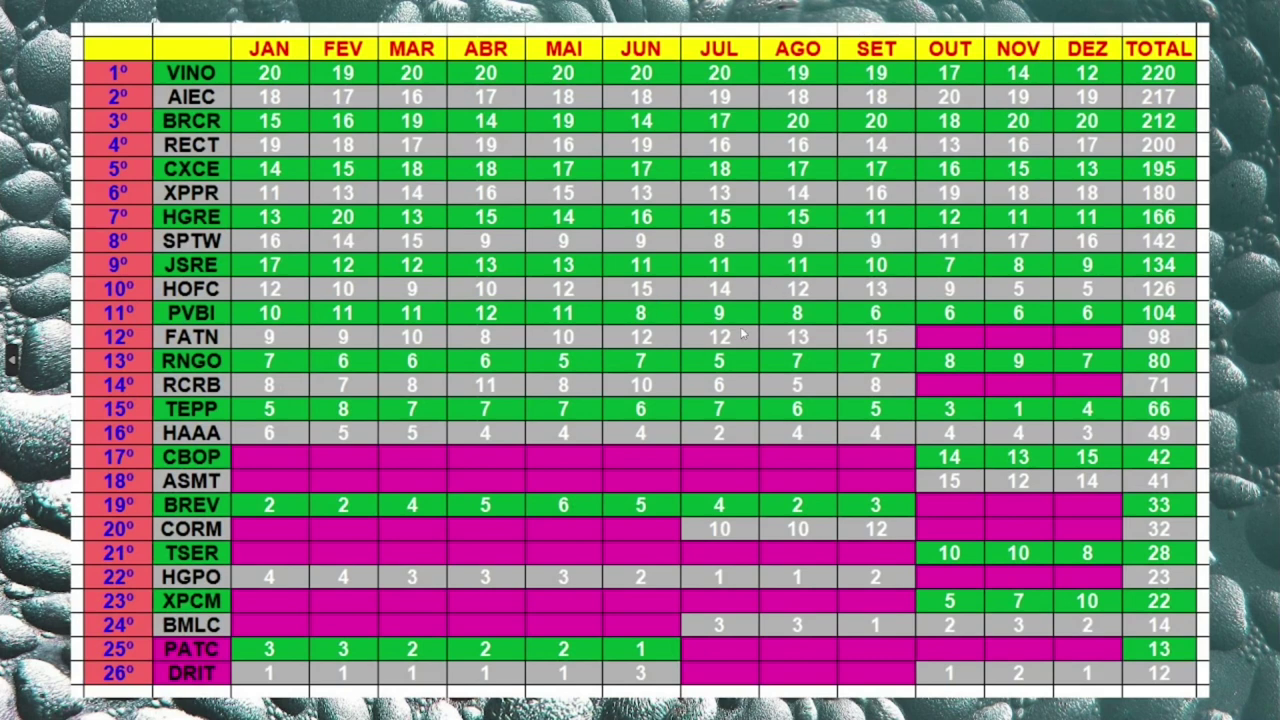